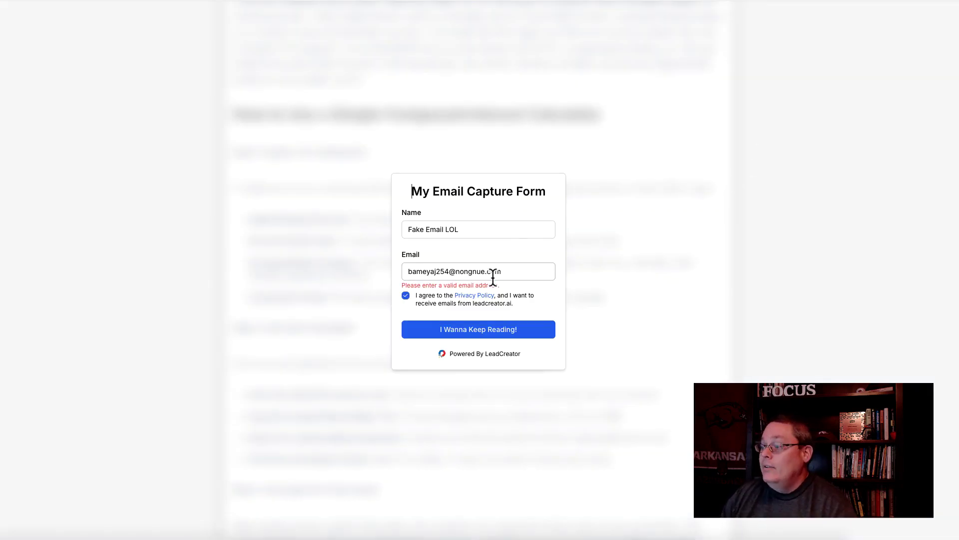
# Select the whole address in the capture form's Email field, then deselect it
pyautogui.tripleClick(513, 274)
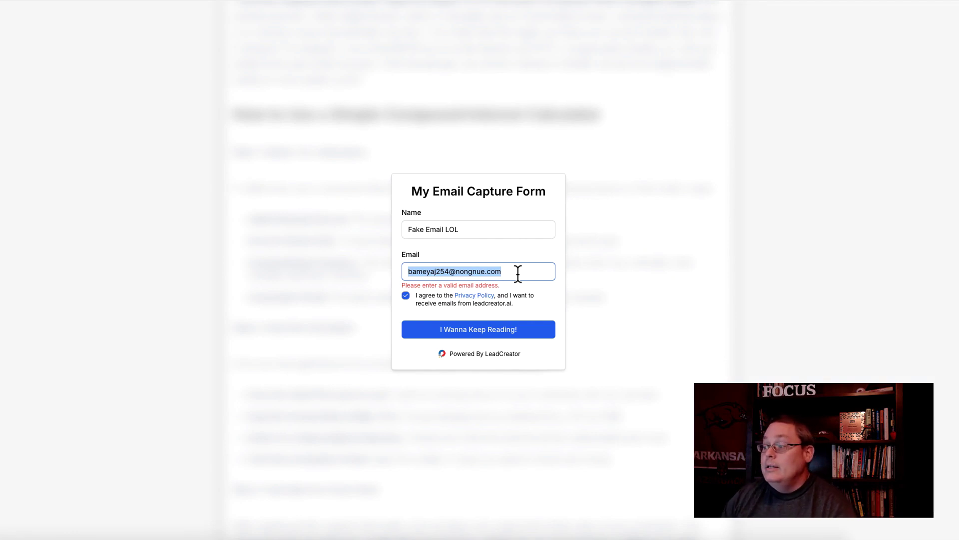
pyautogui.click(519, 271)
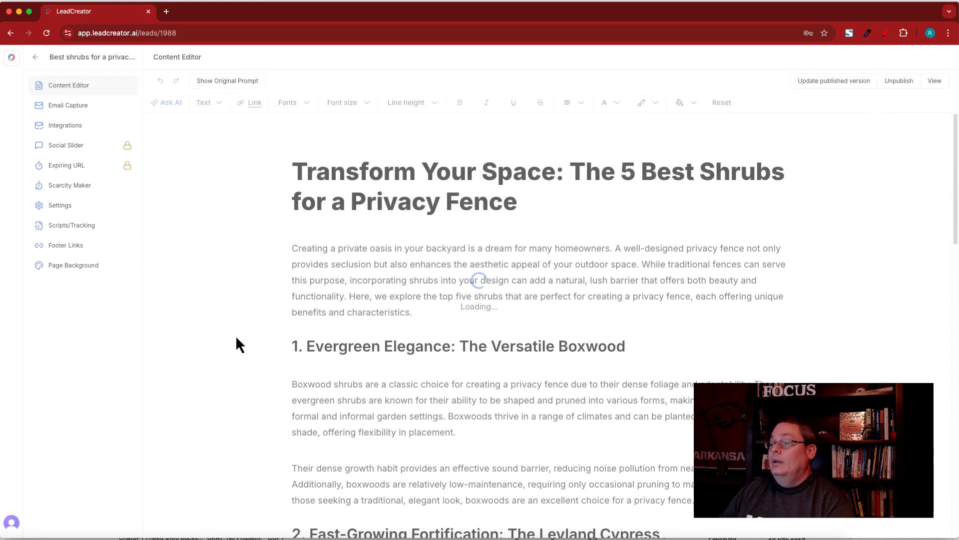
# Open the privacy fence shrubs lead magnet and center its article heading
pyautogui.click(371, 173)
pyautogui.tripleClick(370, 172)
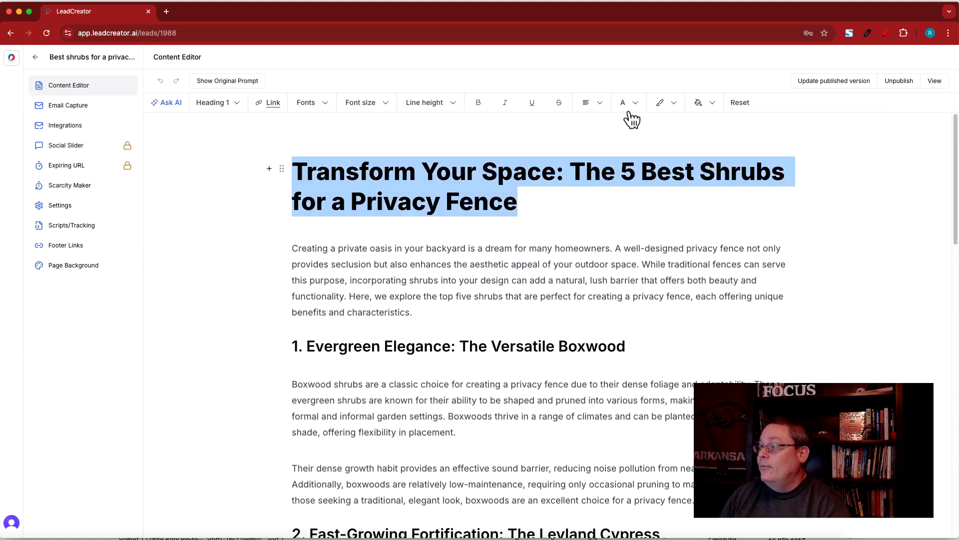
pyautogui.click(599, 103)
pyautogui.click(619, 127)
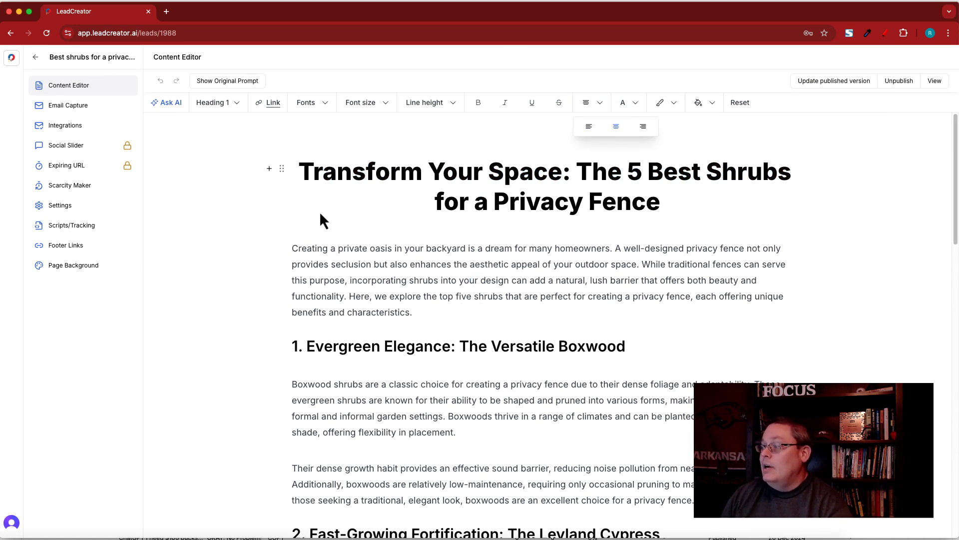
# Make the heading white text (#ffffff) on a red (#fc0000) highlight
pyautogui.tripleClick(446, 203)
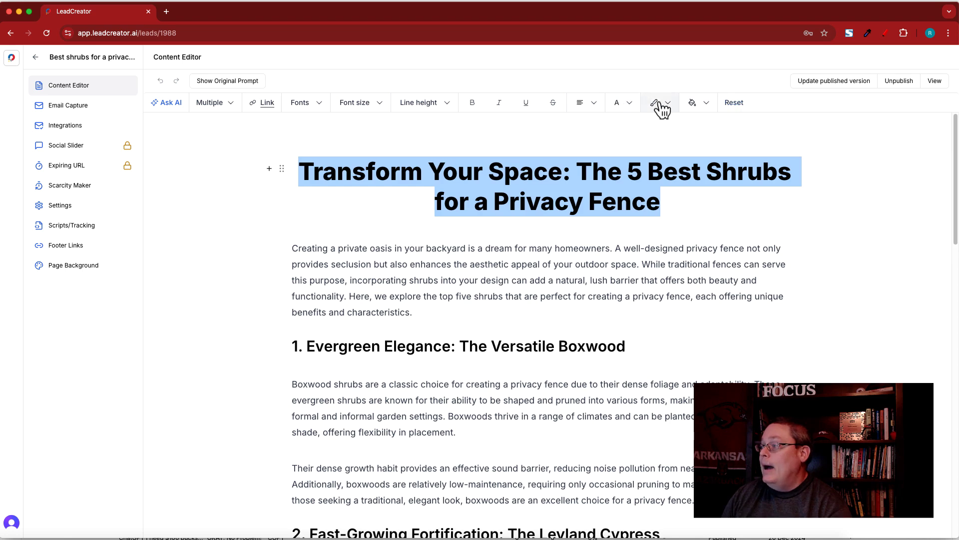
pyautogui.click(630, 103)
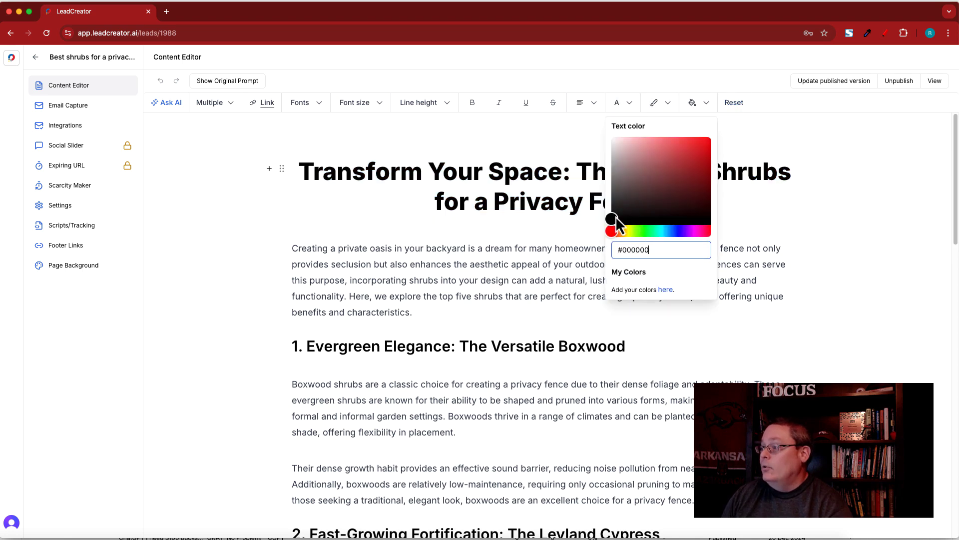
pyautogui.moveTo(634, 211); pyautogui.dragTo(573, 118)
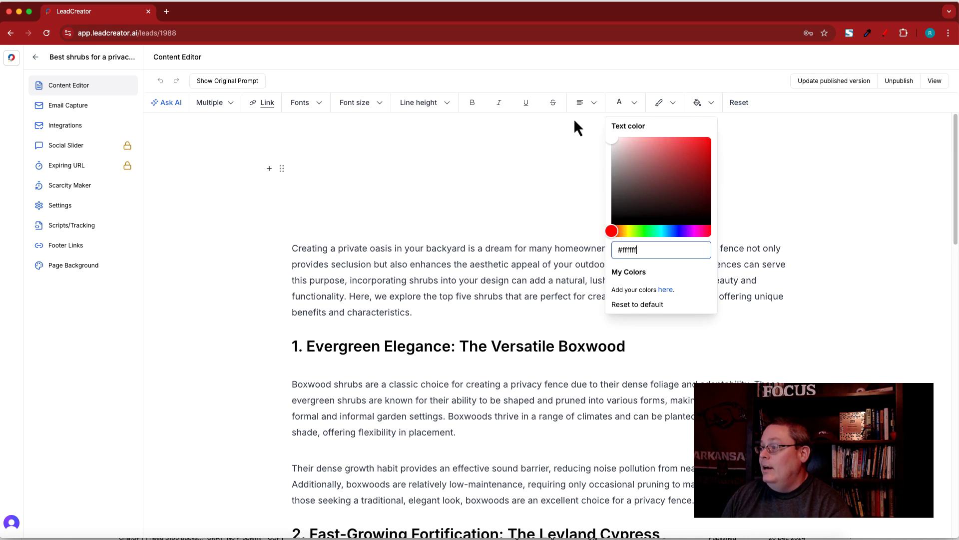
pyautogui.click(707, 106)
pyautogui.click(674, 103)
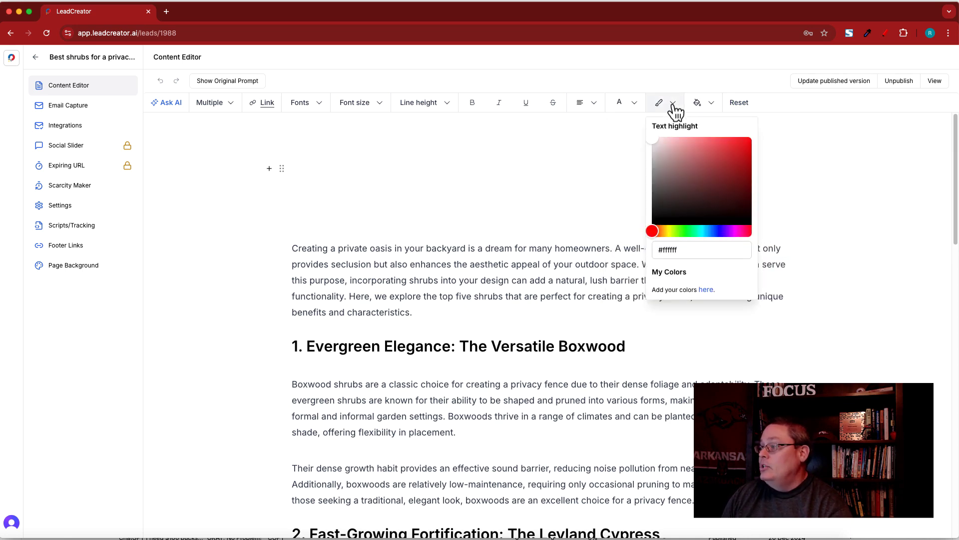
pyautogui.moveTo(655, 140); pyautogui.dragTo(766, 138)
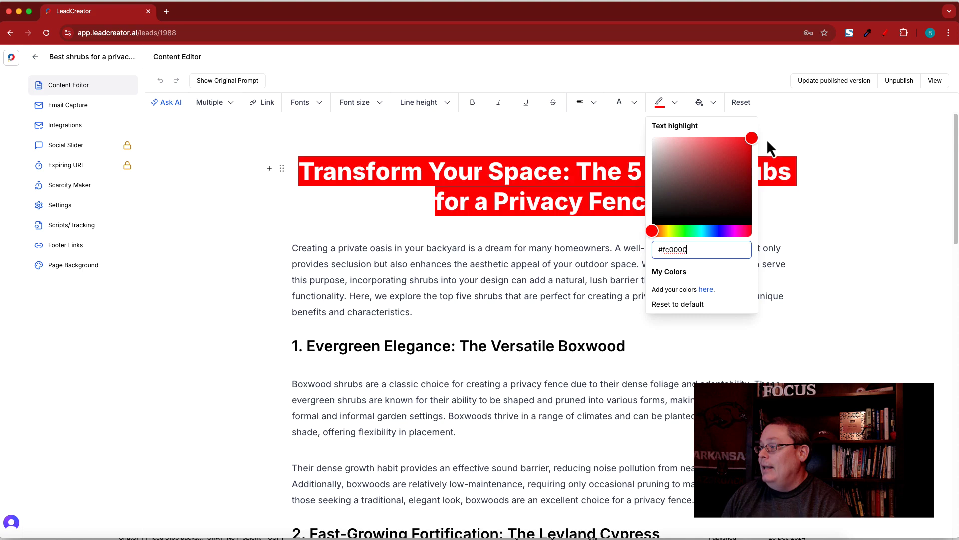
pyautogui.click(837, 240)
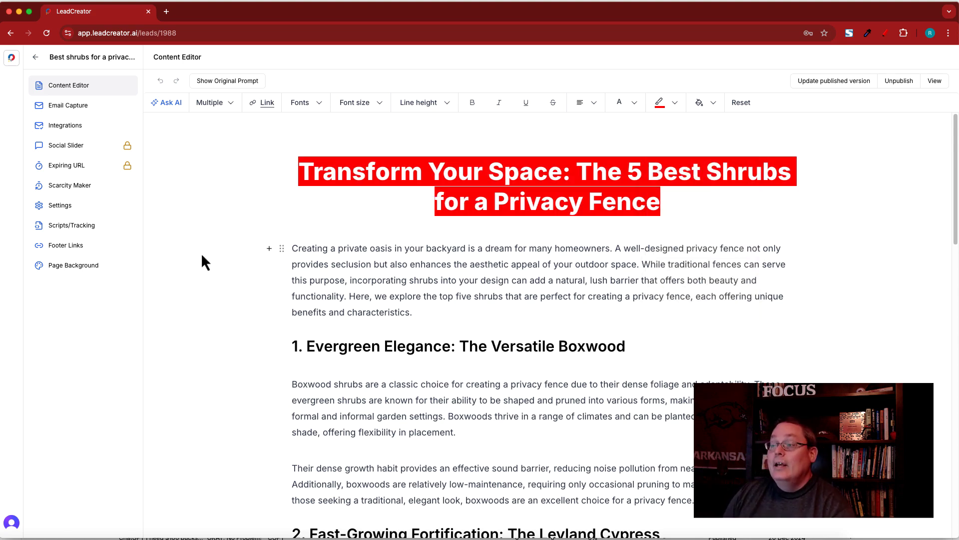
pyautogui.scroll(-15, 240, 294)
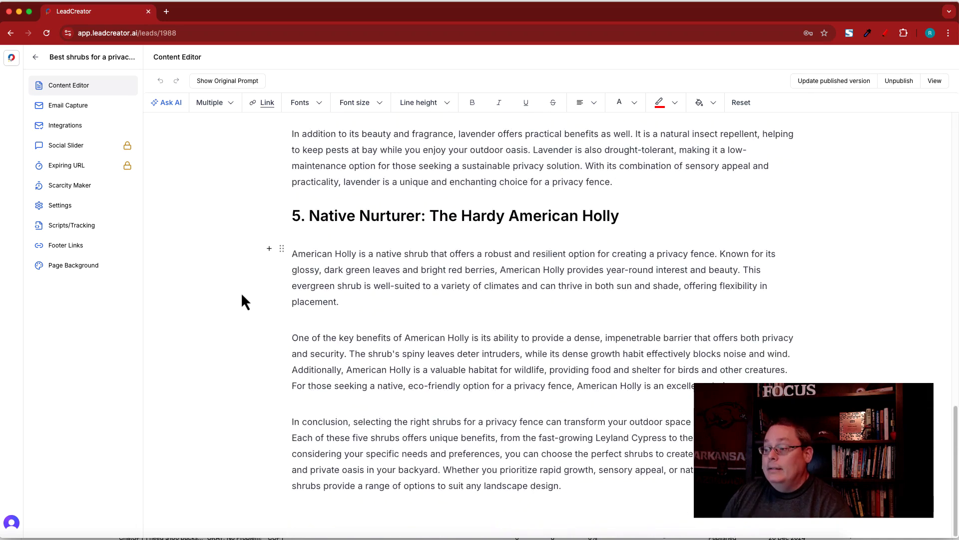
pyautogui.scroll(15, 241, 295)
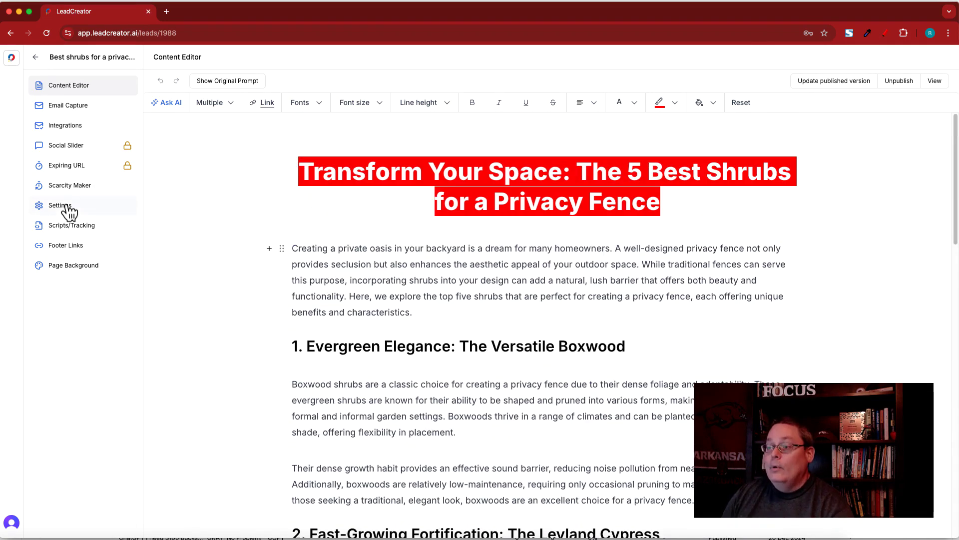
# In the shrubs lead magnet's Settings, toggle Public PDF Download off and back on
pyautogui.click(70, 211)
pyautogui.click(273, 349)
pyautogui.click(273, 350)
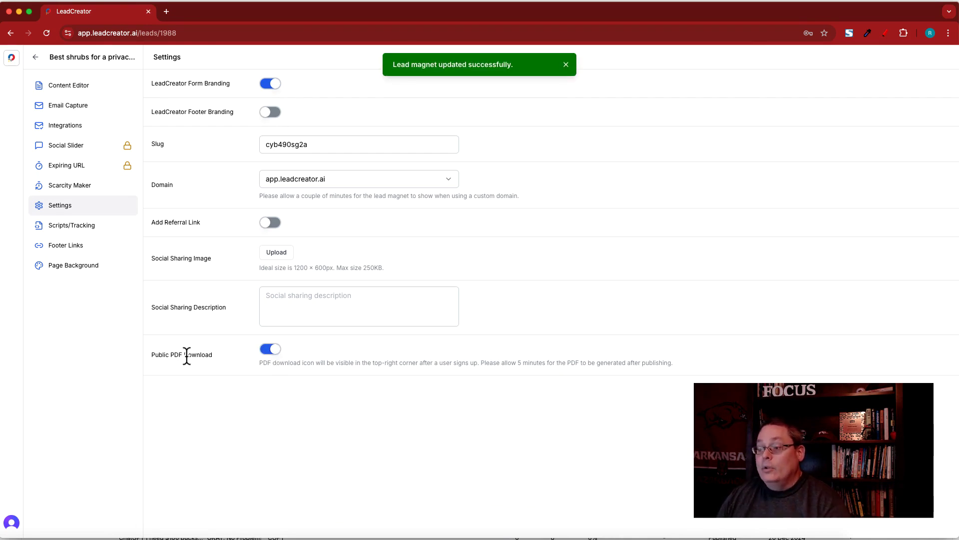
pyautogui.moveTo(272, 362); pyautogui.dragTo(290, 433)
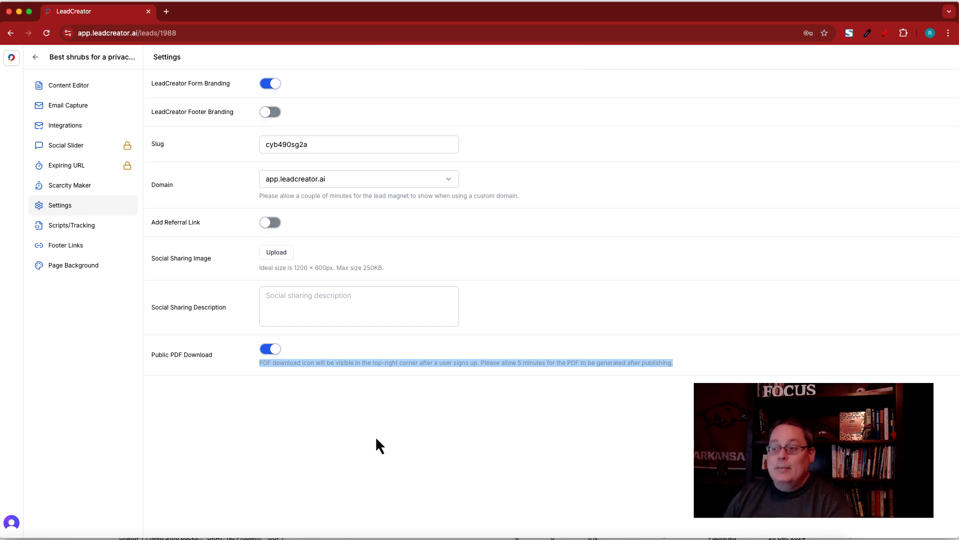
pyautogui.click(257, 424)
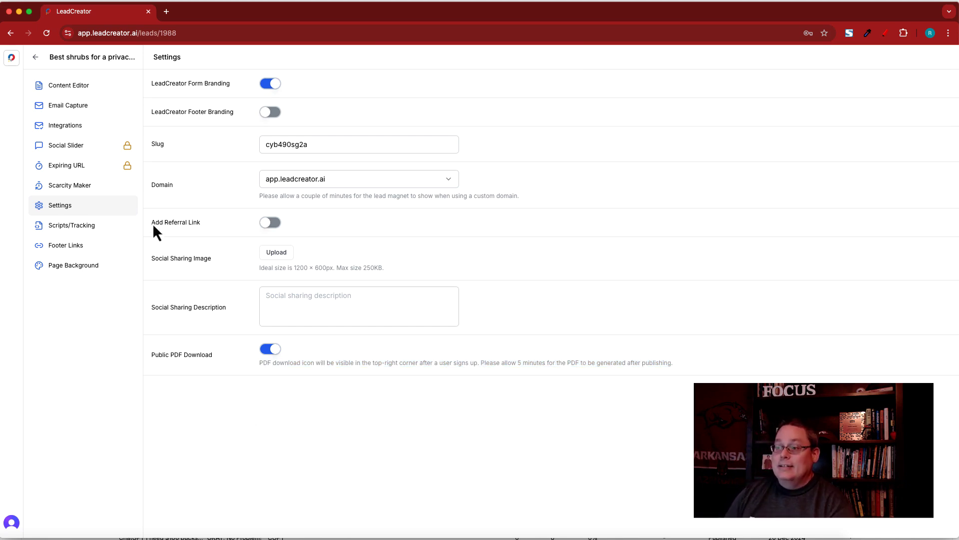
# Publish the updated shrubs lead magnet and scroll its live page until 'My Email Capture Form' appears
pyautogui.click(78, 87)
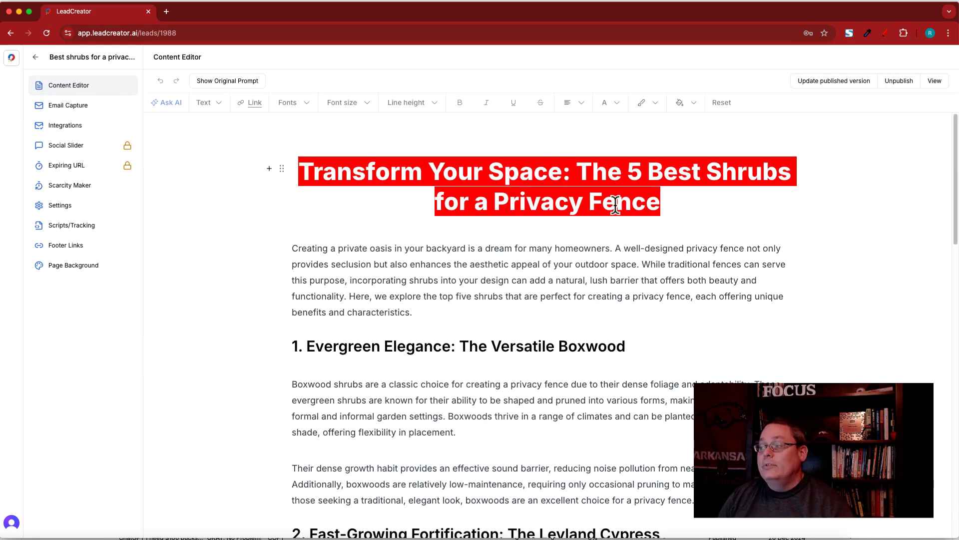
pyautogui.click(813, 82)
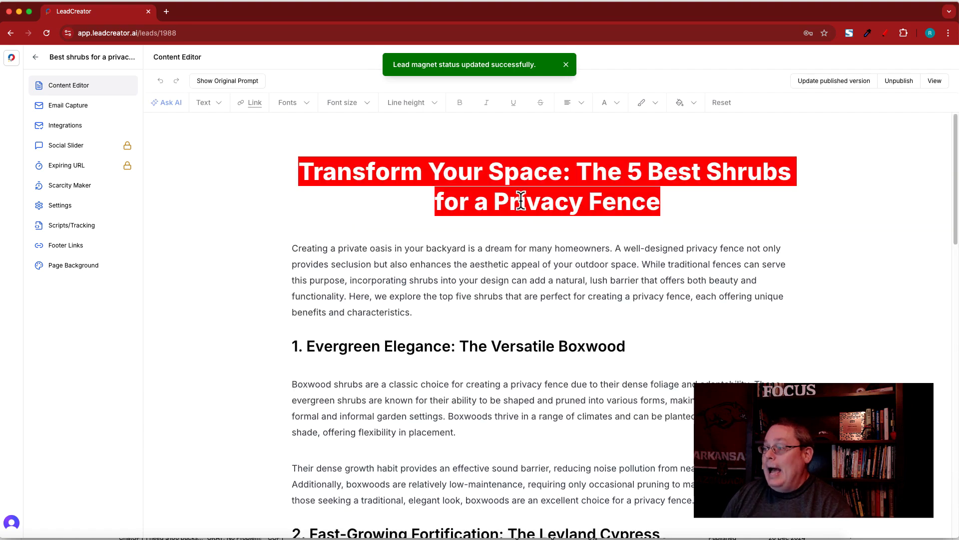
pyautogui.click(934, 81)
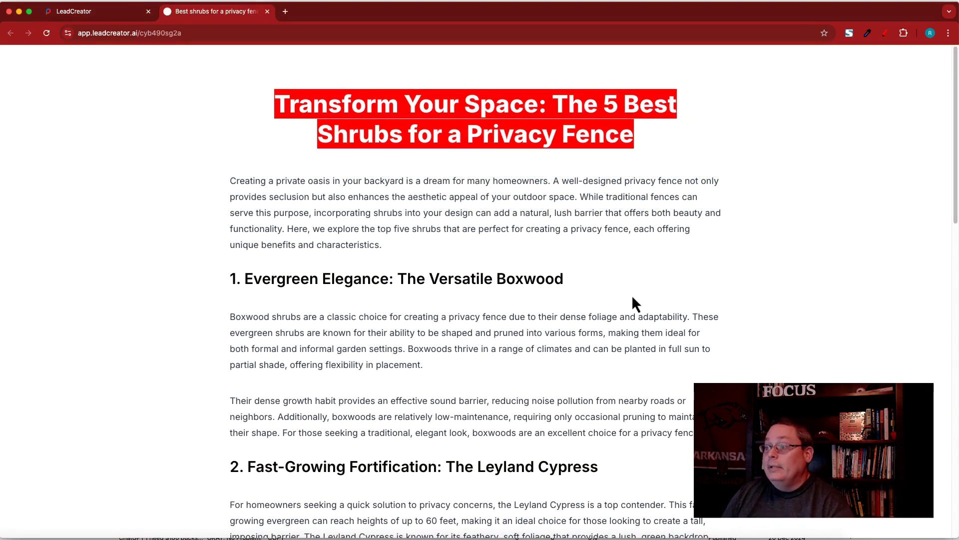
pyautogui.scroll(-8, 633, 298)
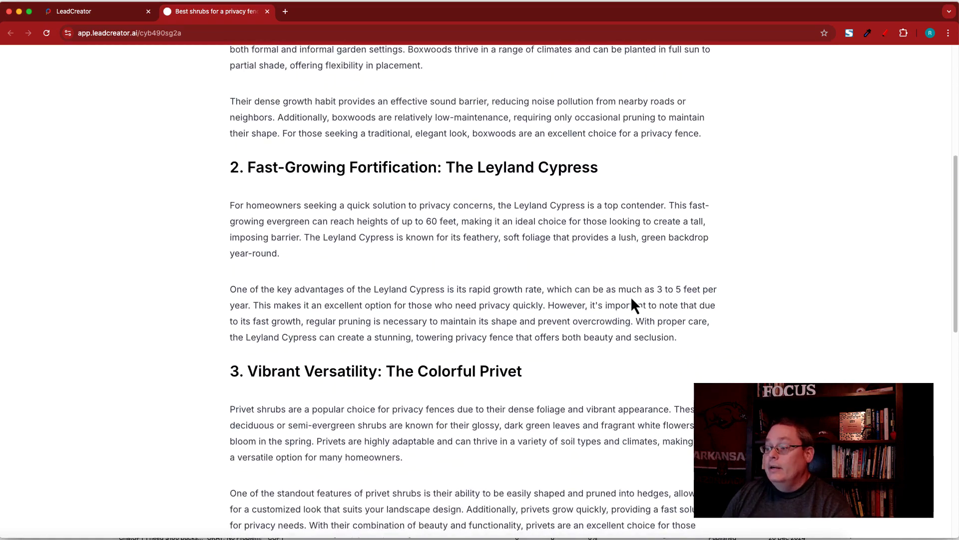
pyautogui.scroll(-5, 631, 303)
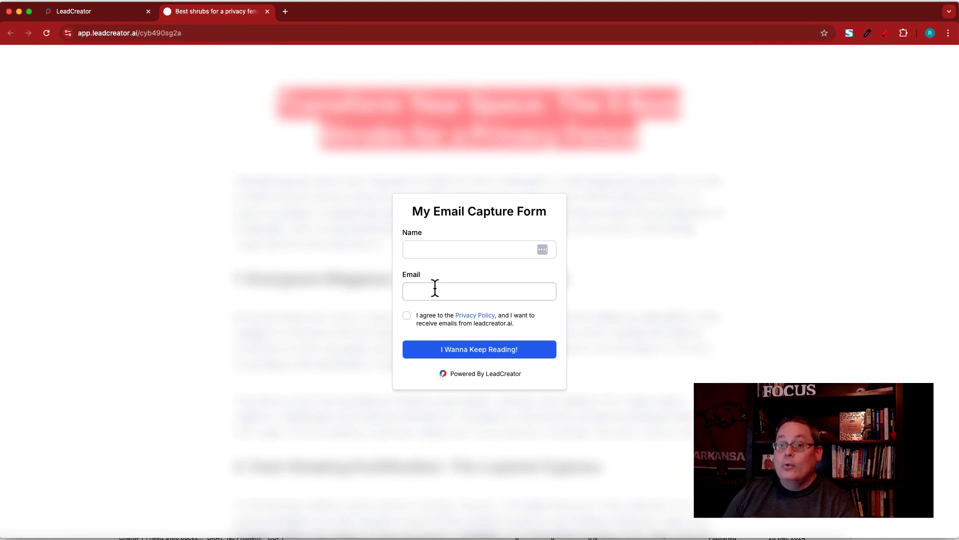
# Enter a placeholder name and a copied TempMail address, accept the privacy policy, and submit
pyautogui.click(414, 251)
pyautogui.write('Fake EMail LOL')
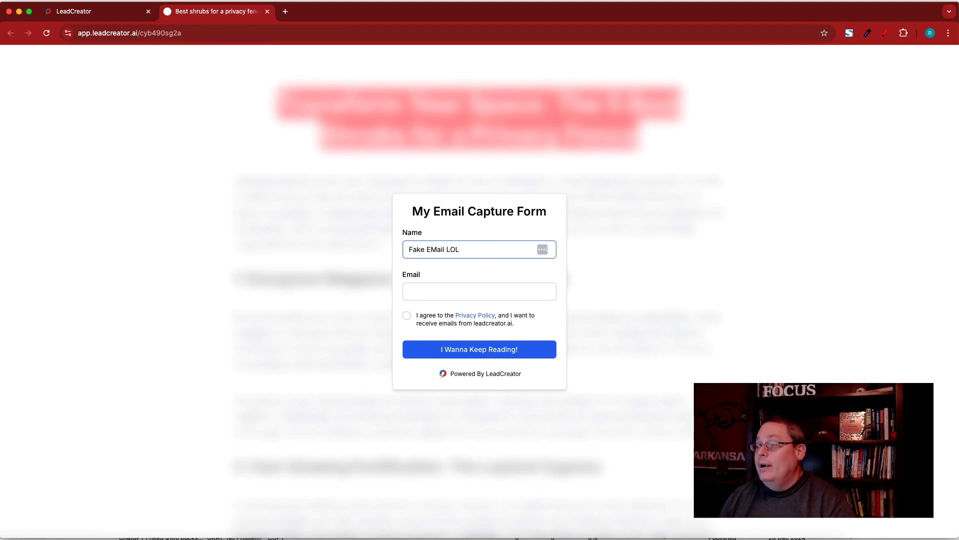
pyautogui.press('super+Tab')
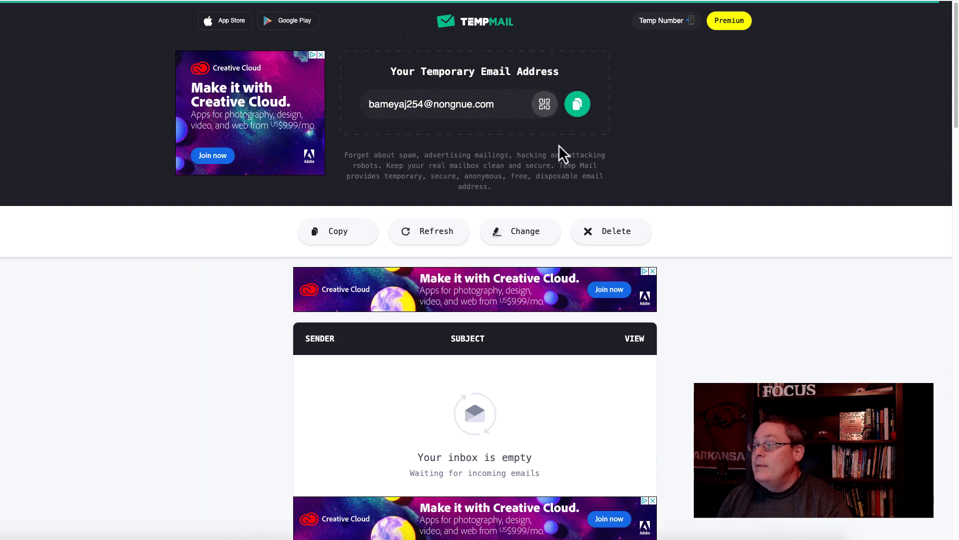
pyautogui.click(591, 111)
pyautogui.press('super+Tab')
pyautogui.press('super+v')
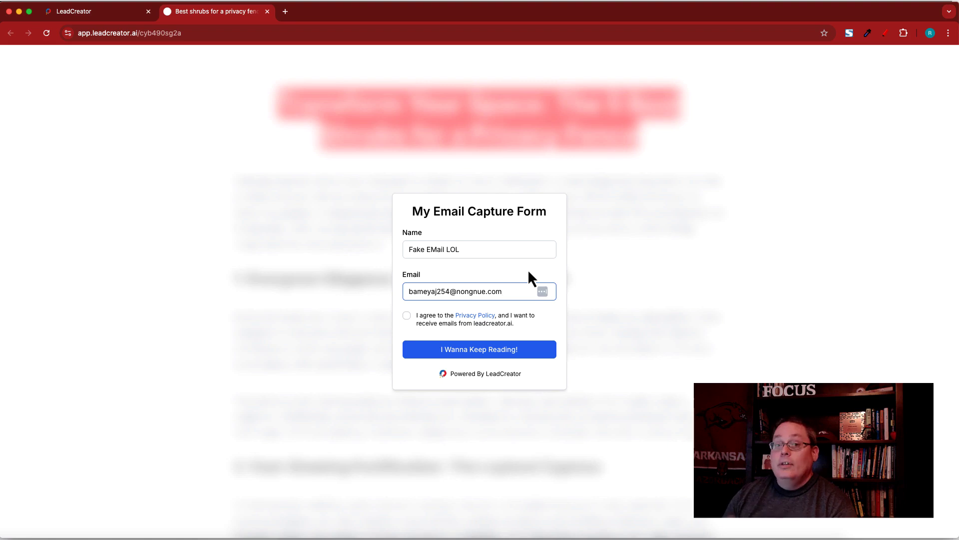
pyautogui.click(407, 316)
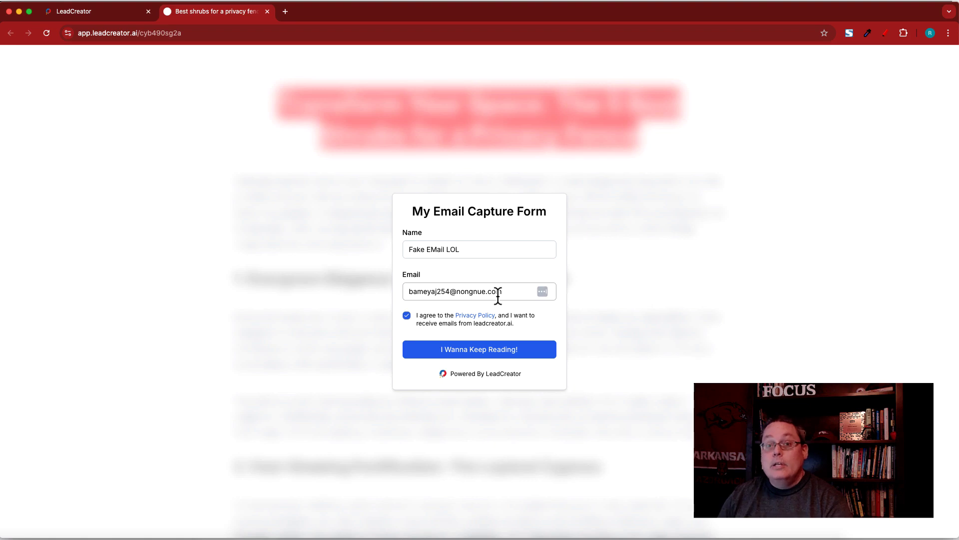
pyautogui.click(477, 349)
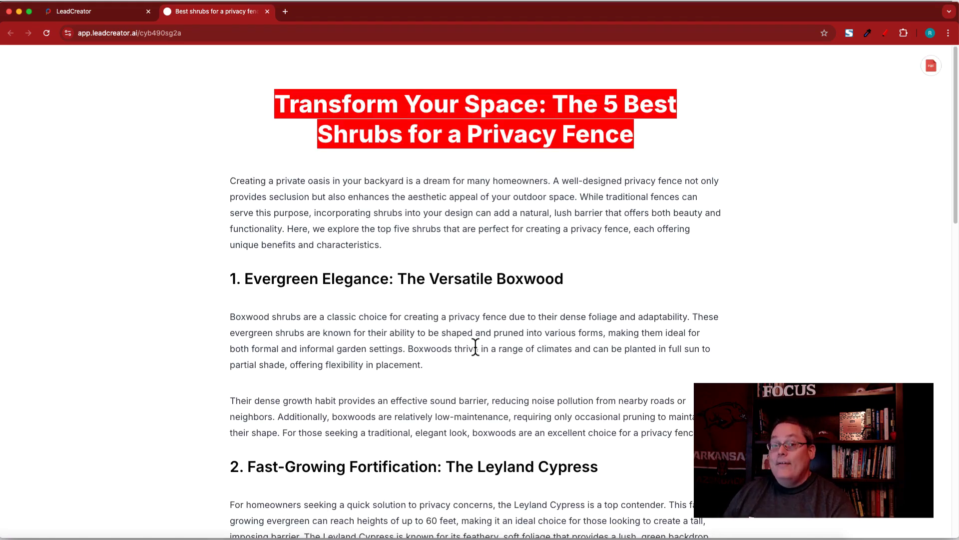
# Download the shrubs article as a 183 KB two-page PDF and open it in a tab
pyautogui.scroll(-20, 677, 343)
pyautogui.scroll(20, 625, 342)
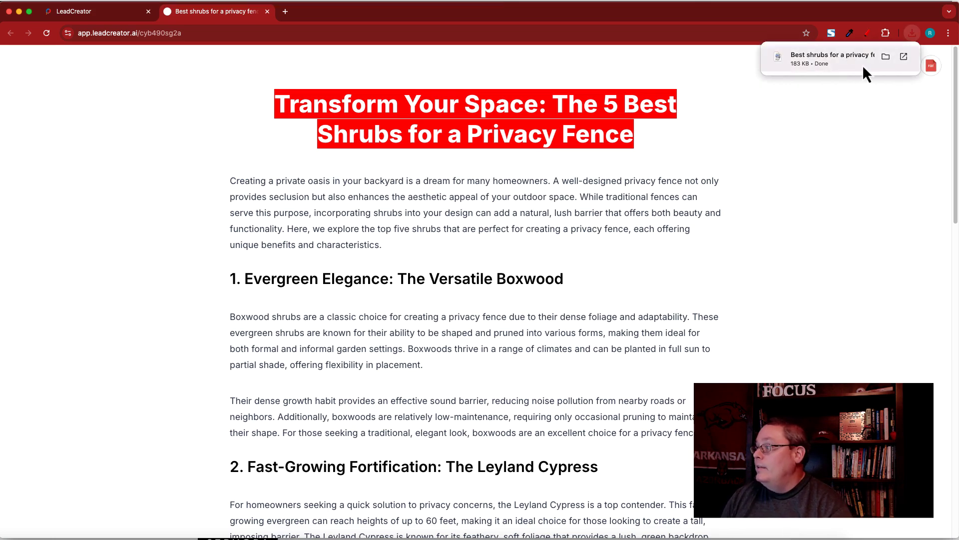
pyautogui.click(903, 57)
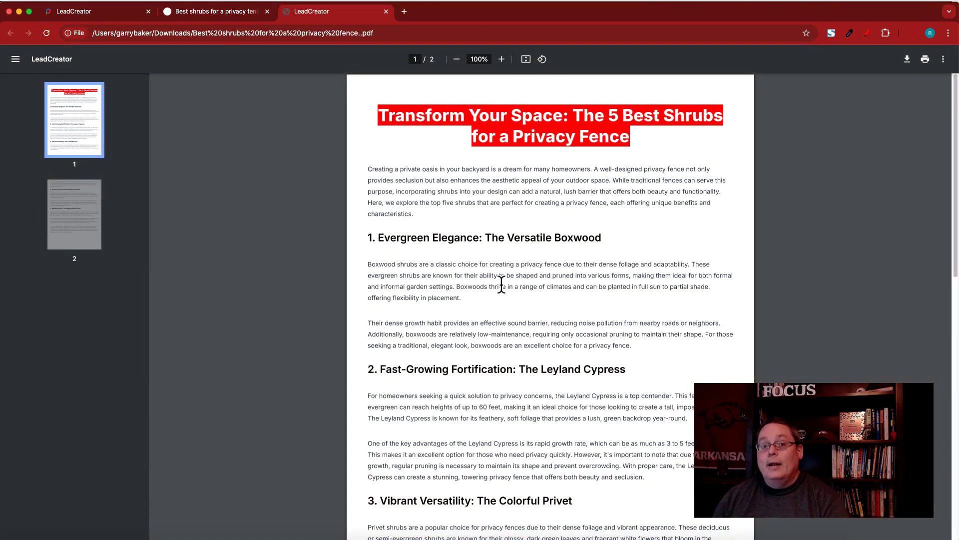
# Compare the two-page PDF with the unlocked web article's white-on-red title, ending on the PDF
pyautogui.scroll(-5, 459, 258)
pyautogui.scroll(-10, 469, 274)
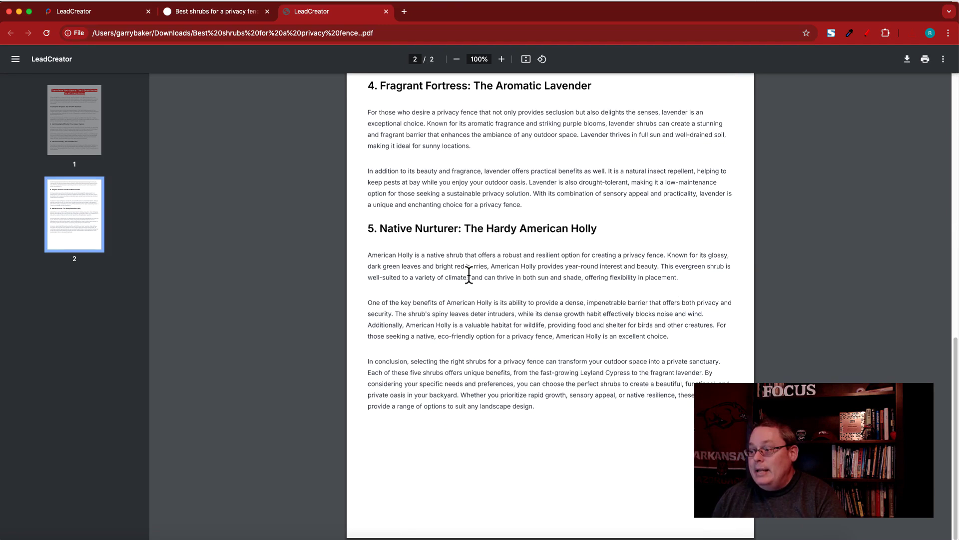
pyautogui.scroll(12, 475, 298)
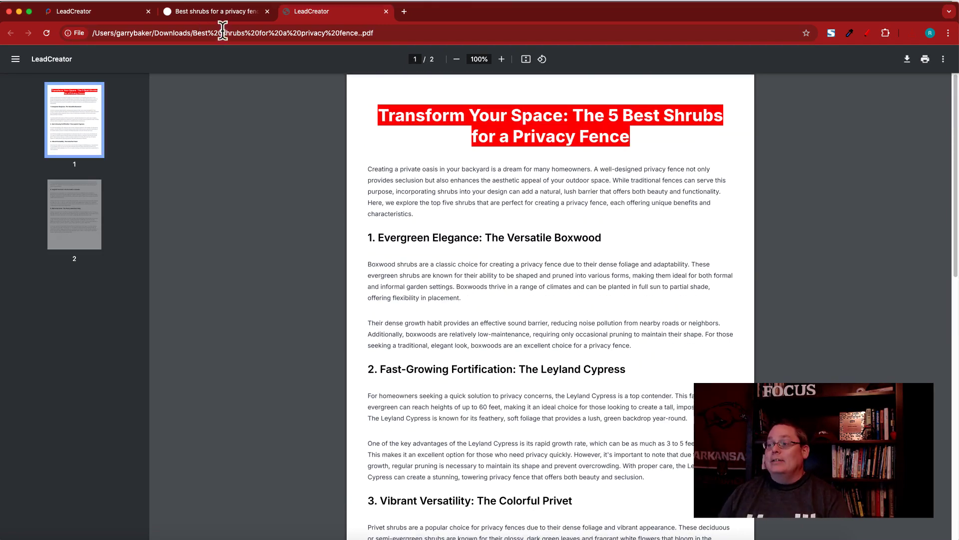
pyautogui.click(222, 15)
pyautogui.scroll(-15, 308, 321)
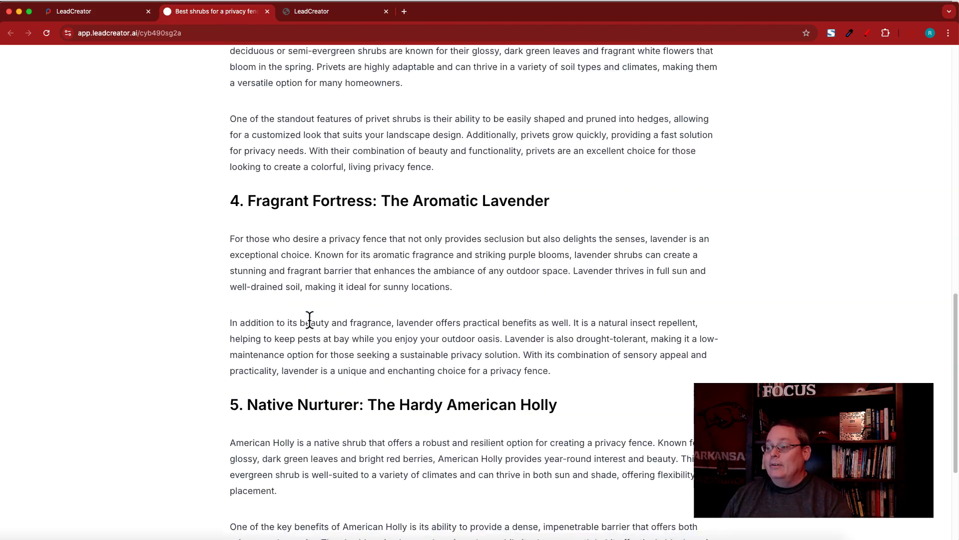
pyautogui.scroll(15, 382, 375)
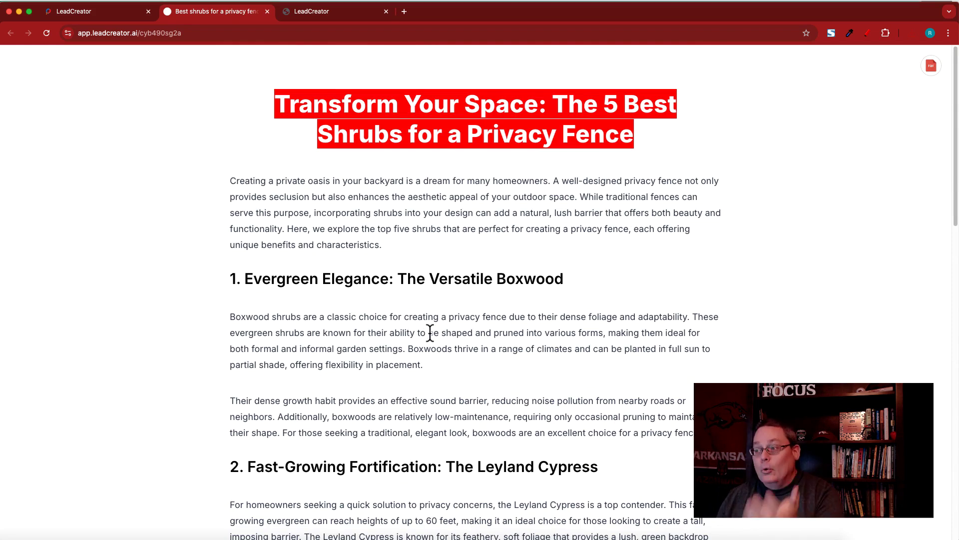
pyautogui.click(346, 11)
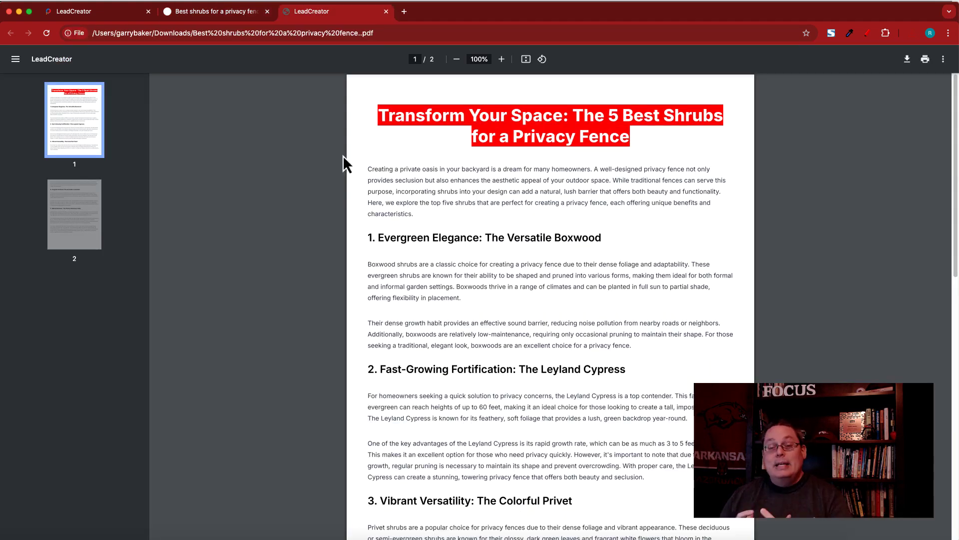